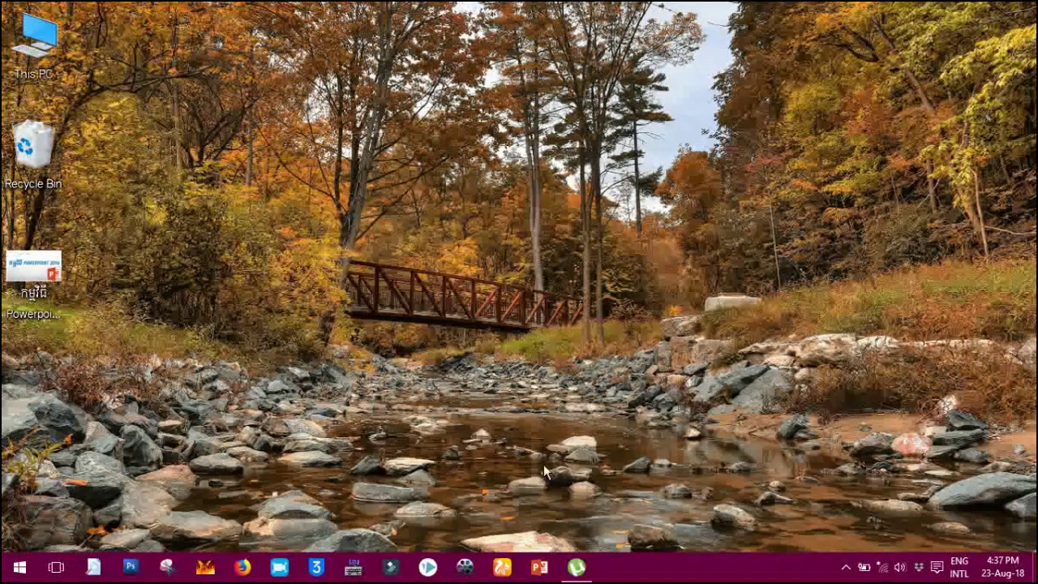
Step: Launch PowerPoint 2016 and start a new blank presentation
left_click(539, 573)
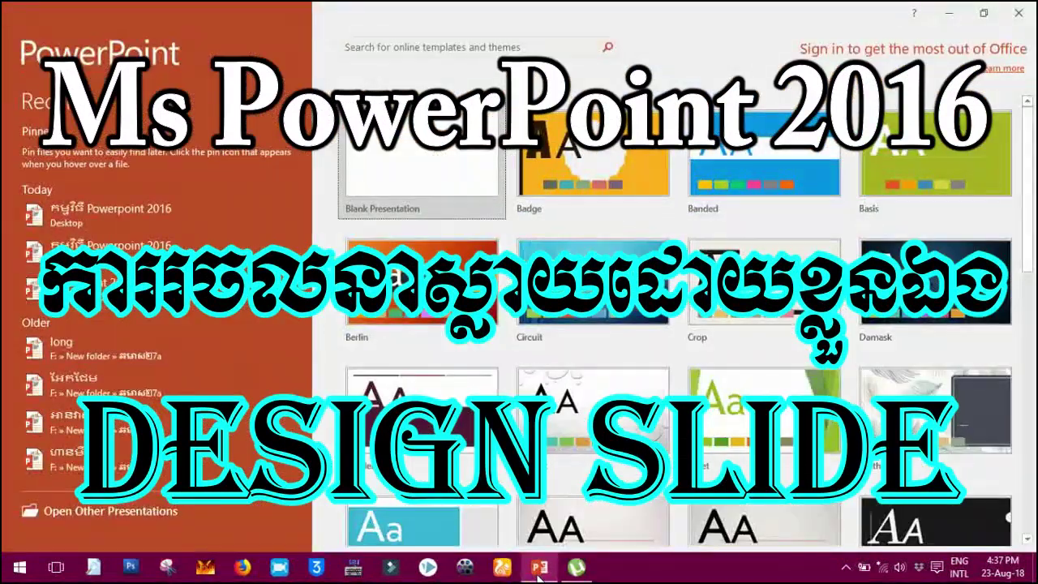
left_click(433, 151)
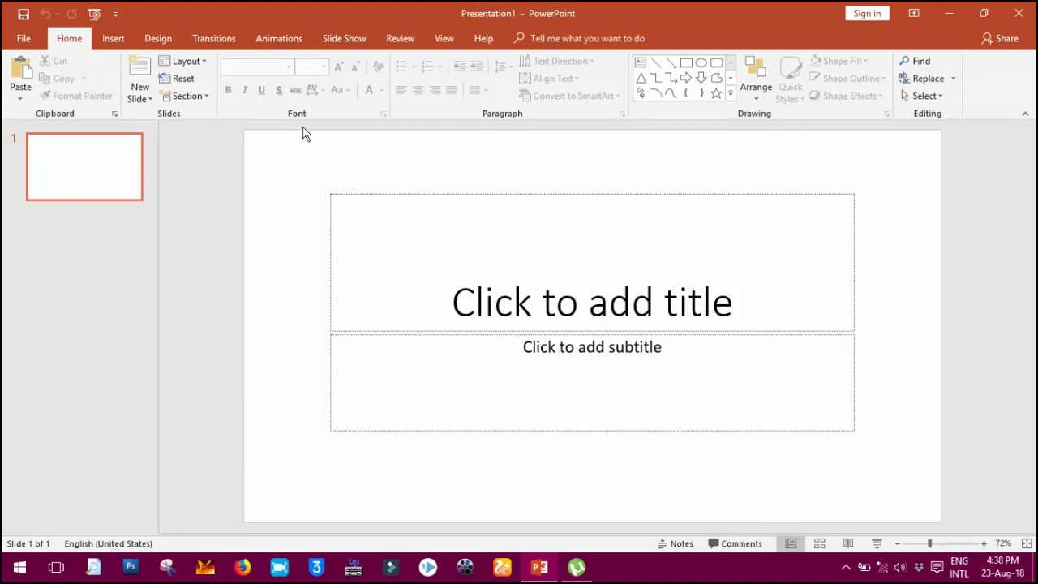
Step: Switch to the Design ribbon to show the available slide themes
left_click(161, 38)
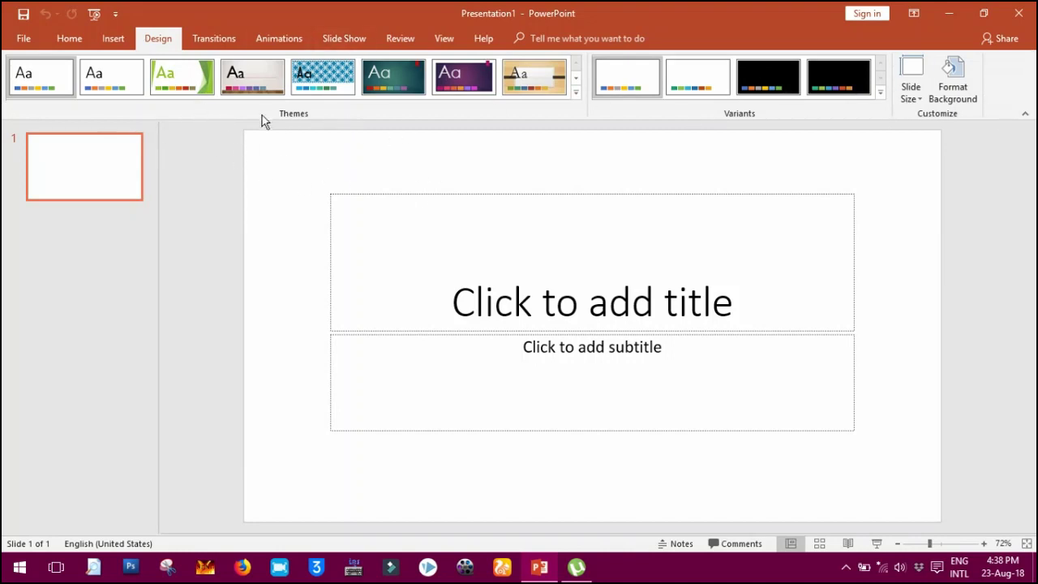
Step: Apply the Parallax theme from the expanded Themes gallery to the title slide
left_click(576, 92)
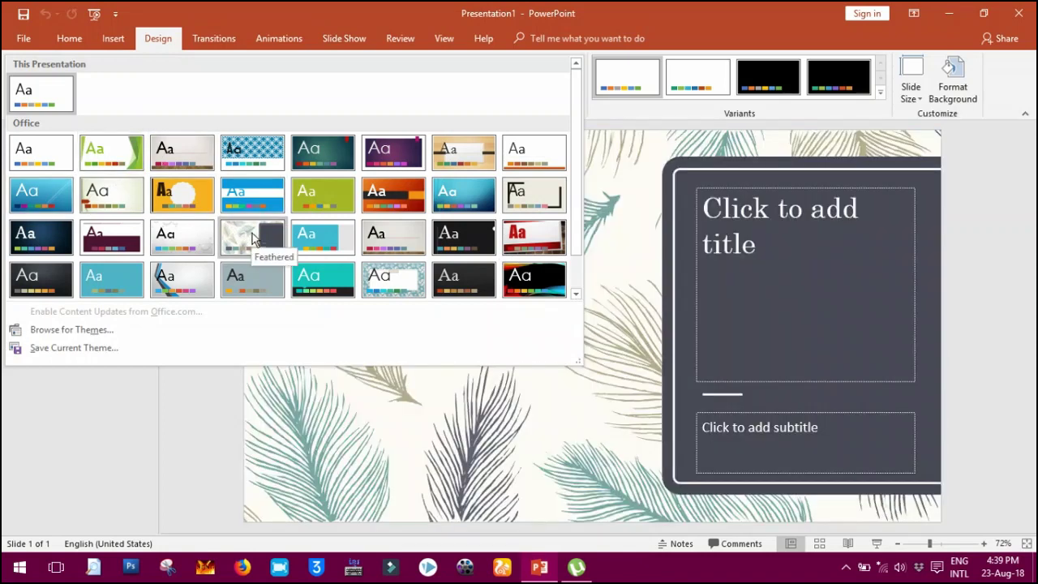
left_click(177, 275)
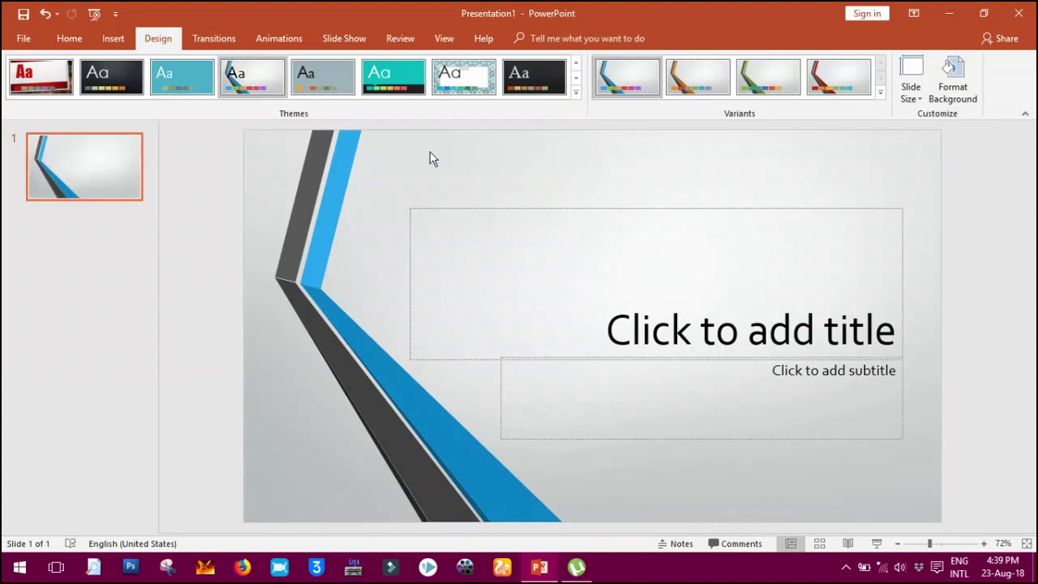
left_click(576, 93)
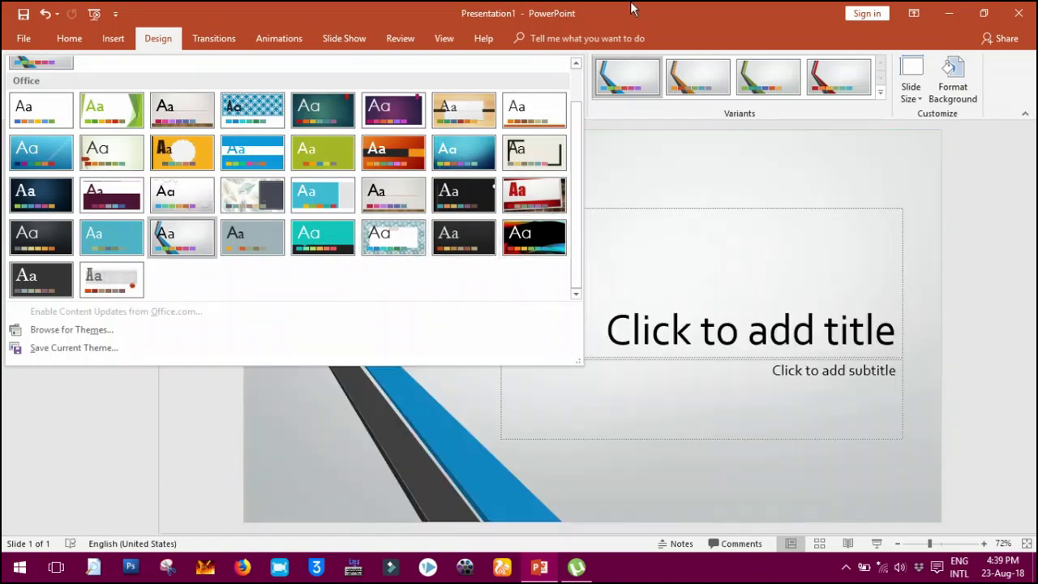
Step: Close the themes list and expand the Variants options for colours, fonts and effects
left_click(596, 18)
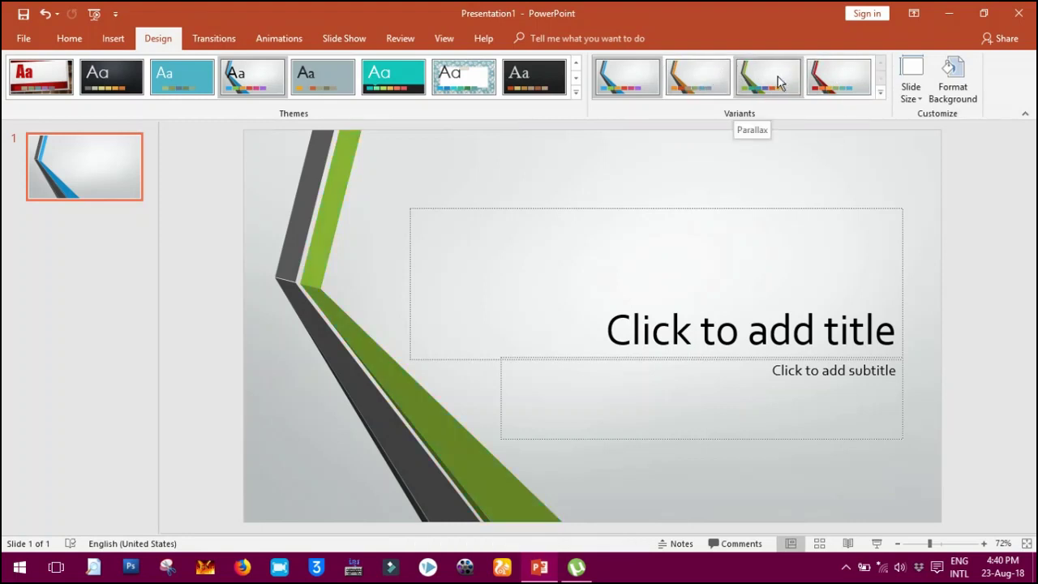
left_click(881, 93)
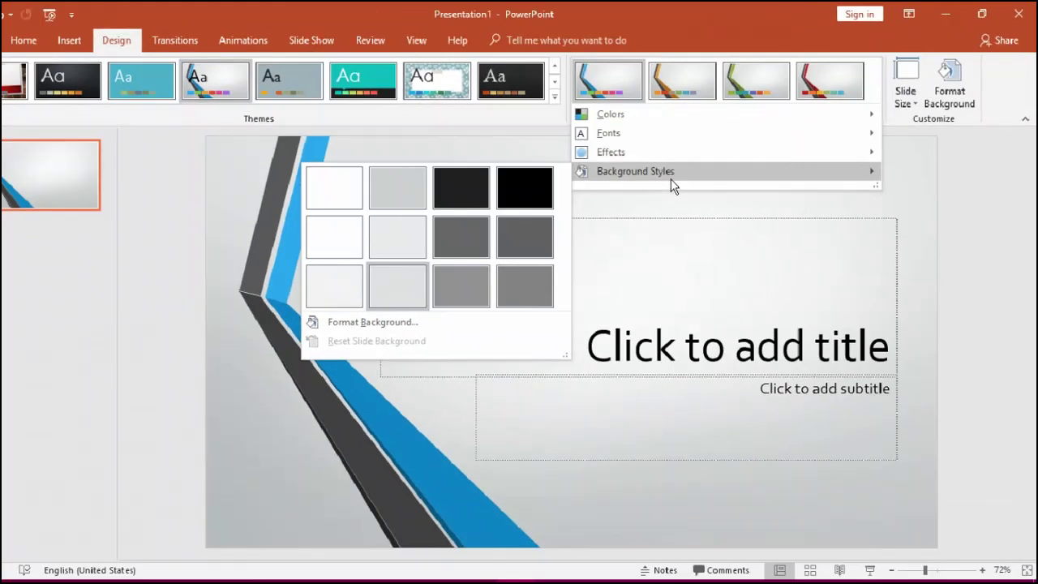
mouse_move(630, 108)
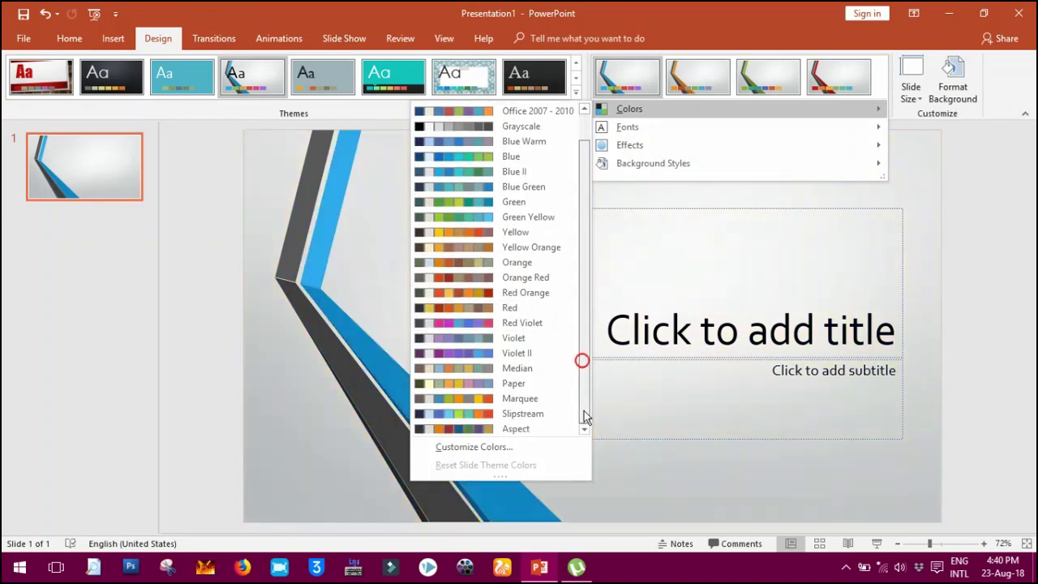
Step: Start Create New Theme Colors from the Colors list and move the dialog left
left_click_drag(582, 362, 584, 410)
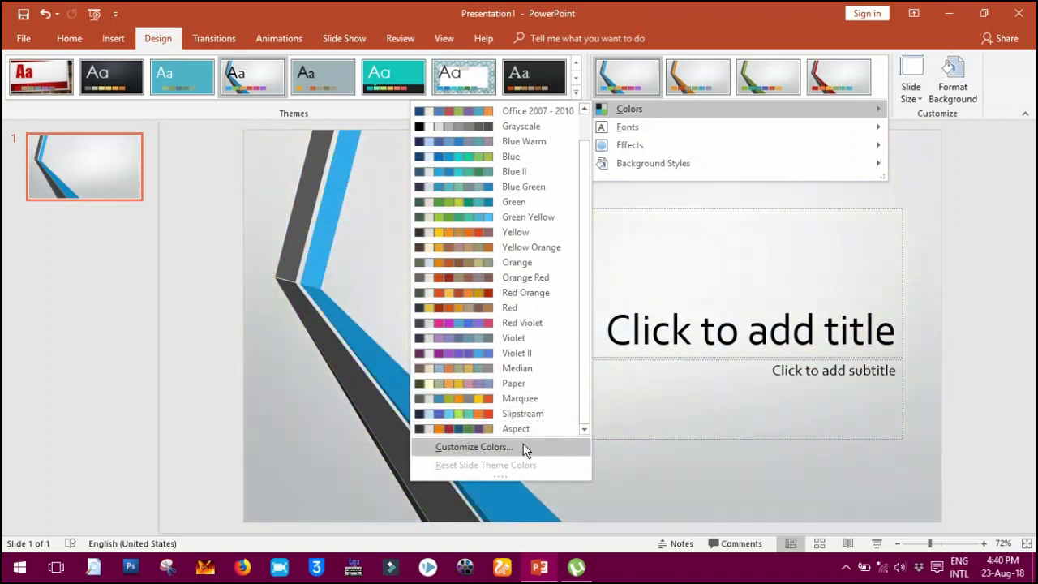
left_click(541, 448)
left_click_drag(519, 107, 772, 67)
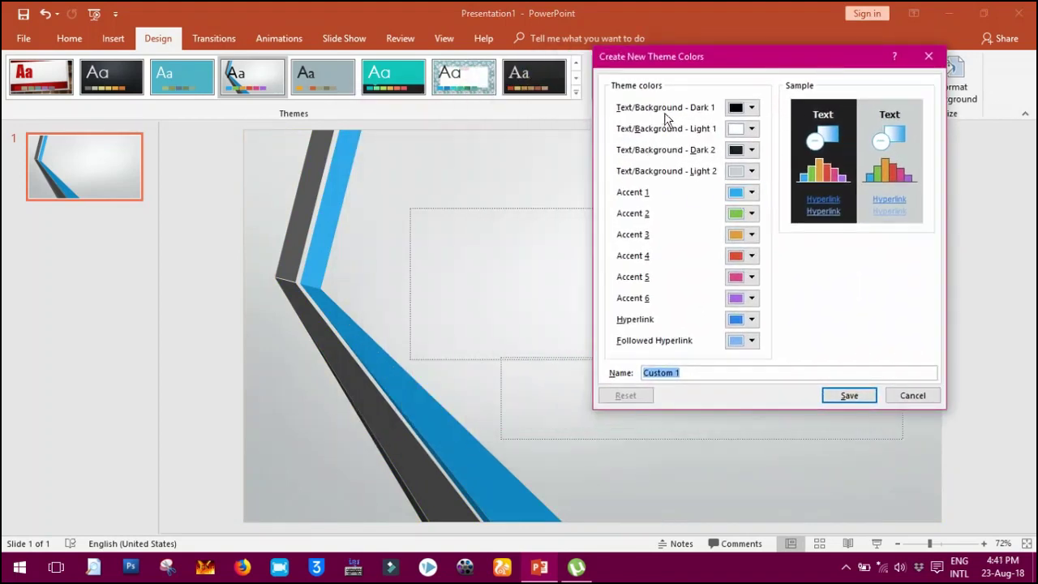
left_click_drag(733, 71, 318, 69)
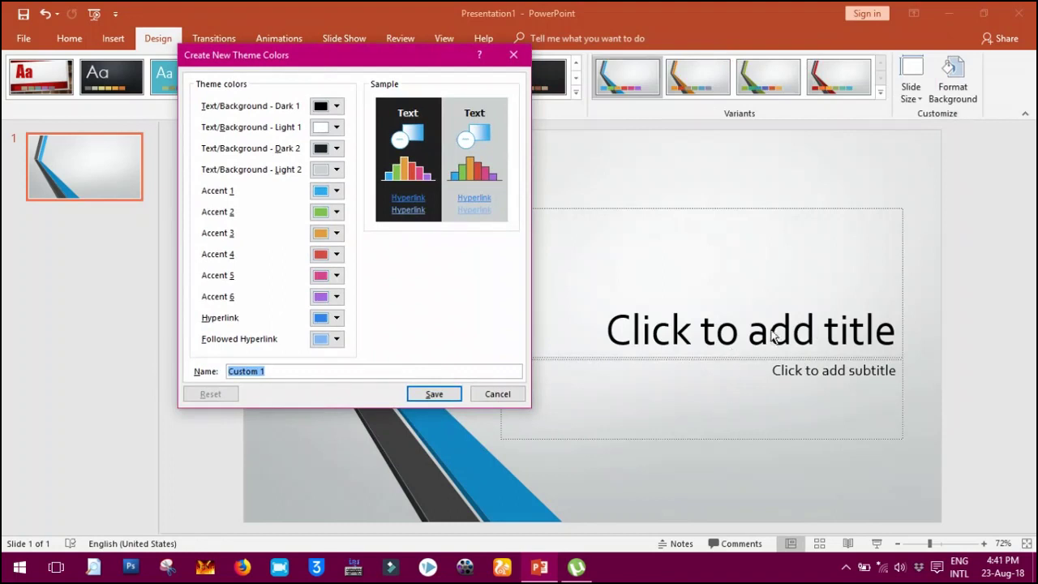
Step: Try custom colours: red Dark 1, orange-yellow Light 1 and pink Accent 1
left_click(336, 106)
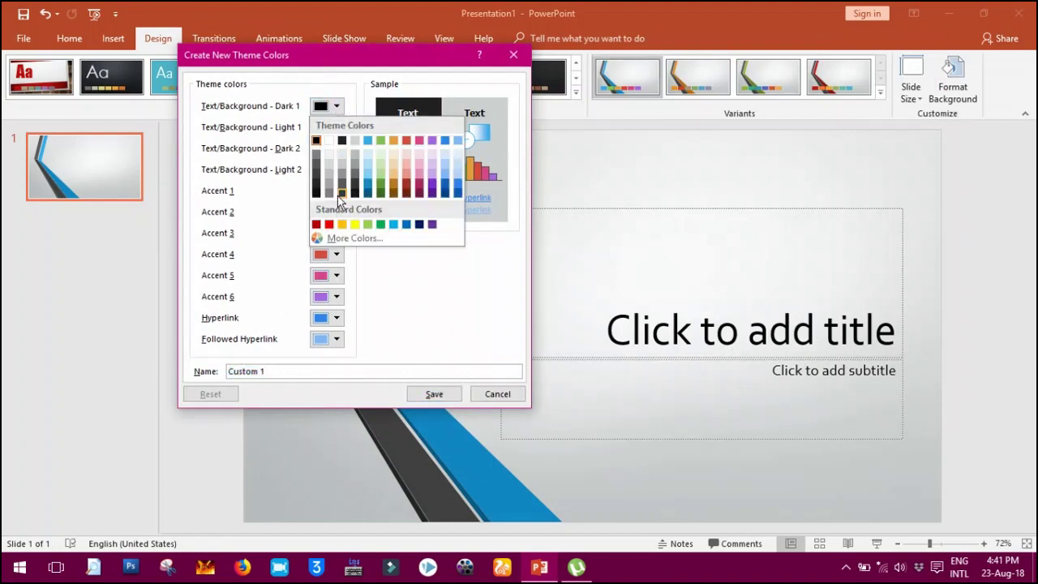
left_click(328, 224)
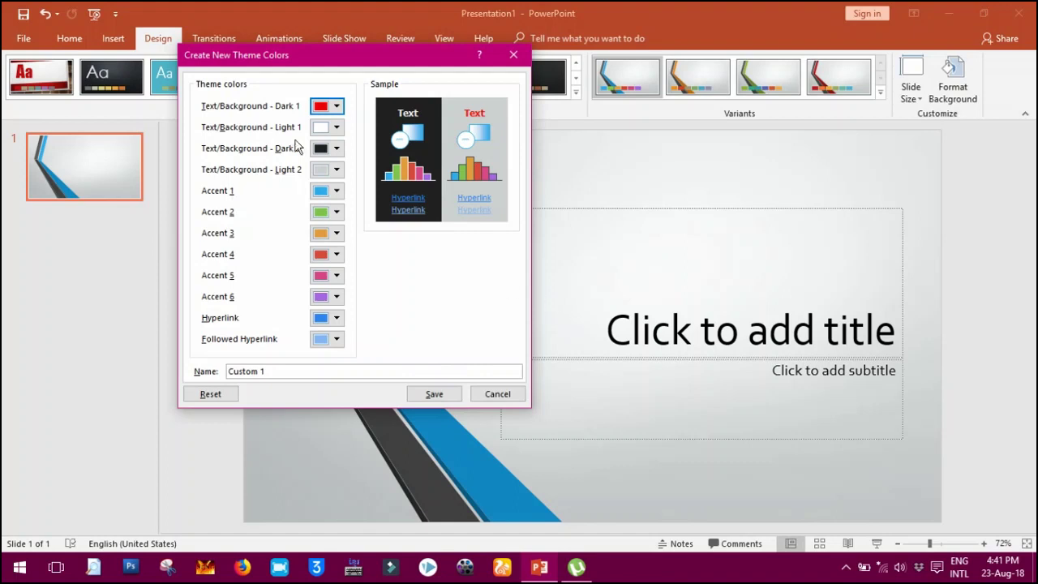
left_click(327, 106)
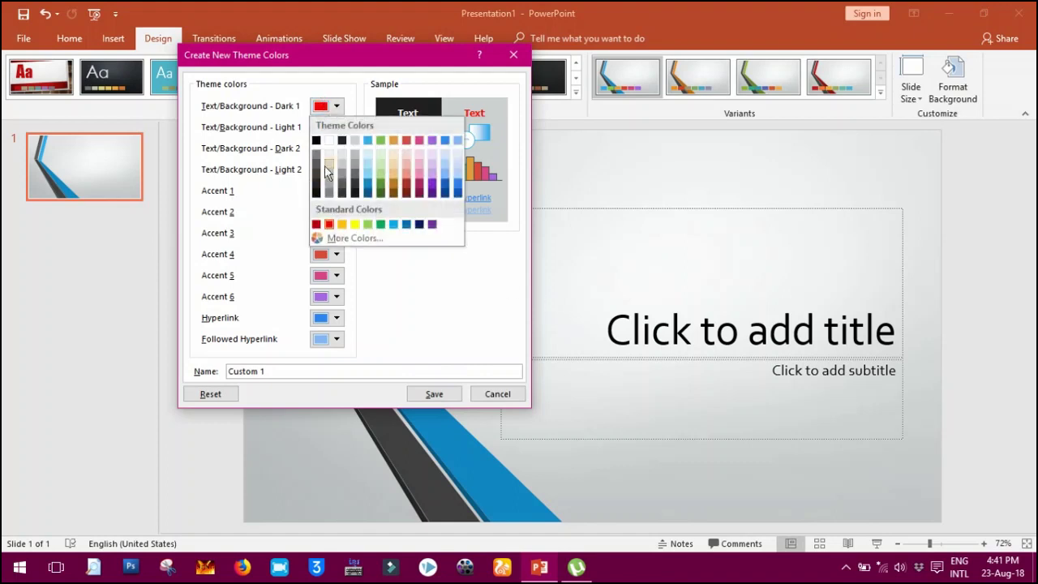
left_click(425, 331)
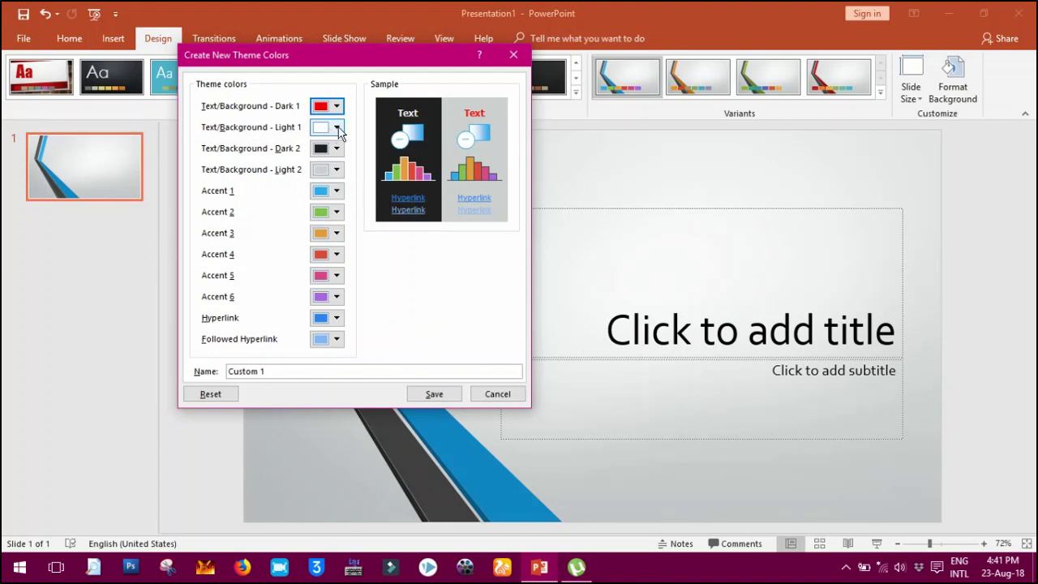
left_click(337, 128)
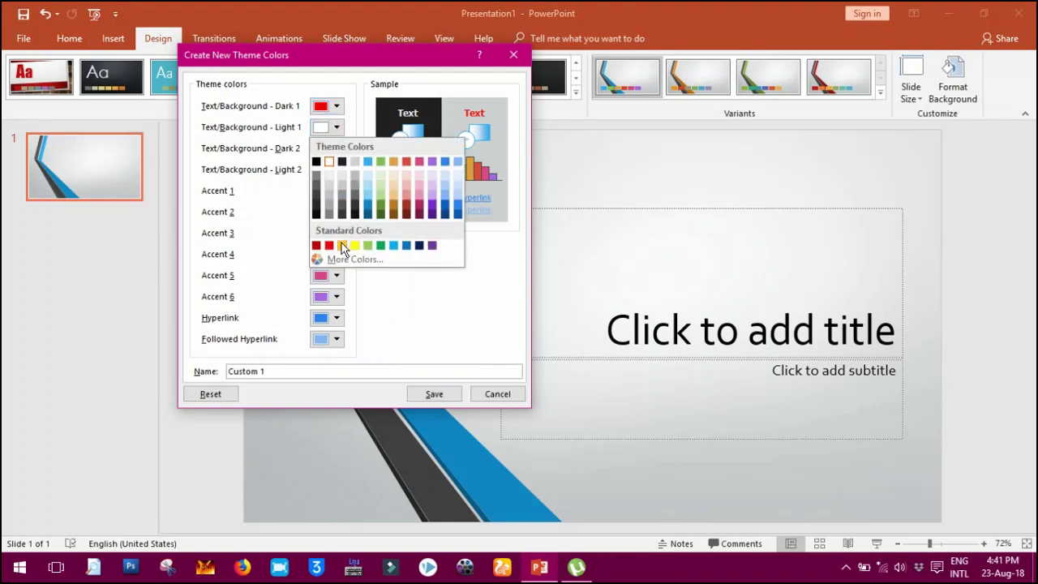
left_click(341, 246)
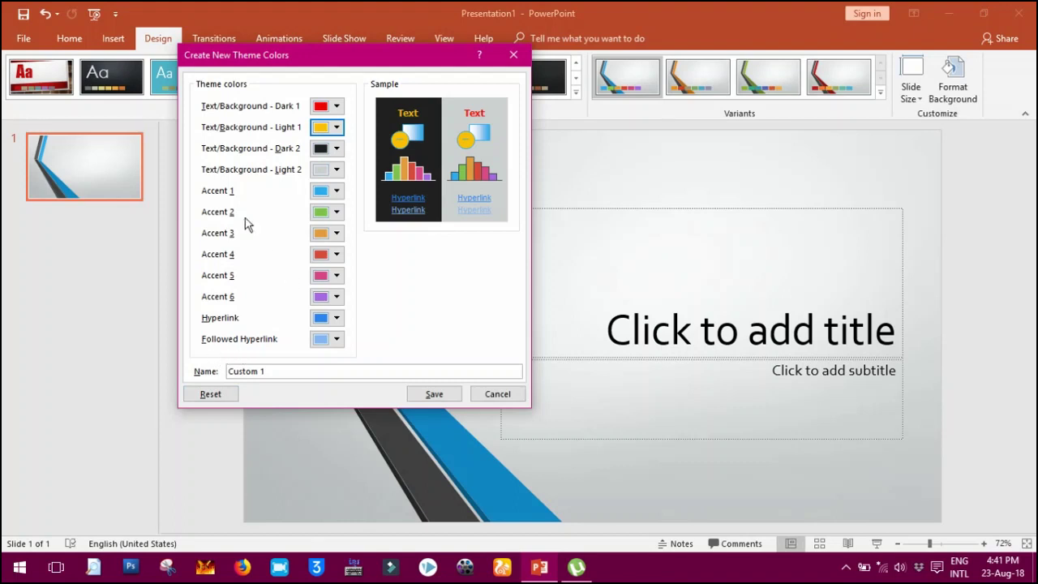
left_click(329, 190)
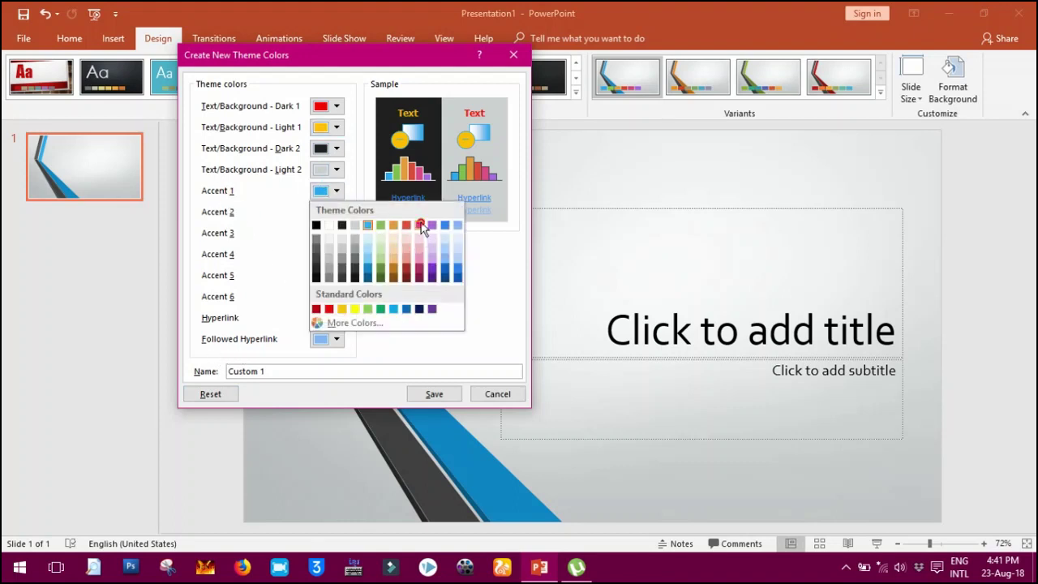
left_click(419, 225)
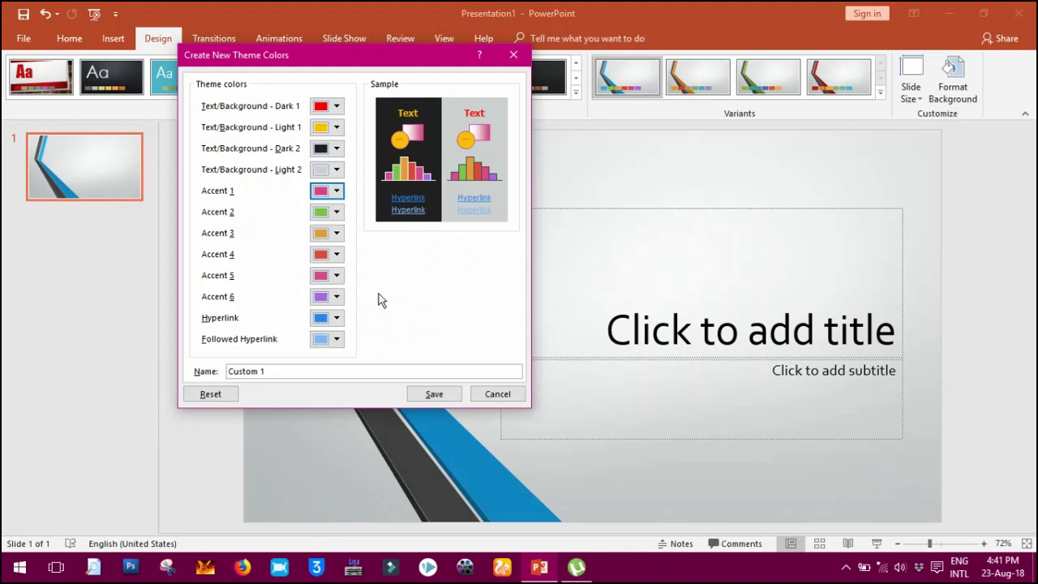
Step: Reset the theme colours to defaults and close the editor without saving
left_click(207, 394)
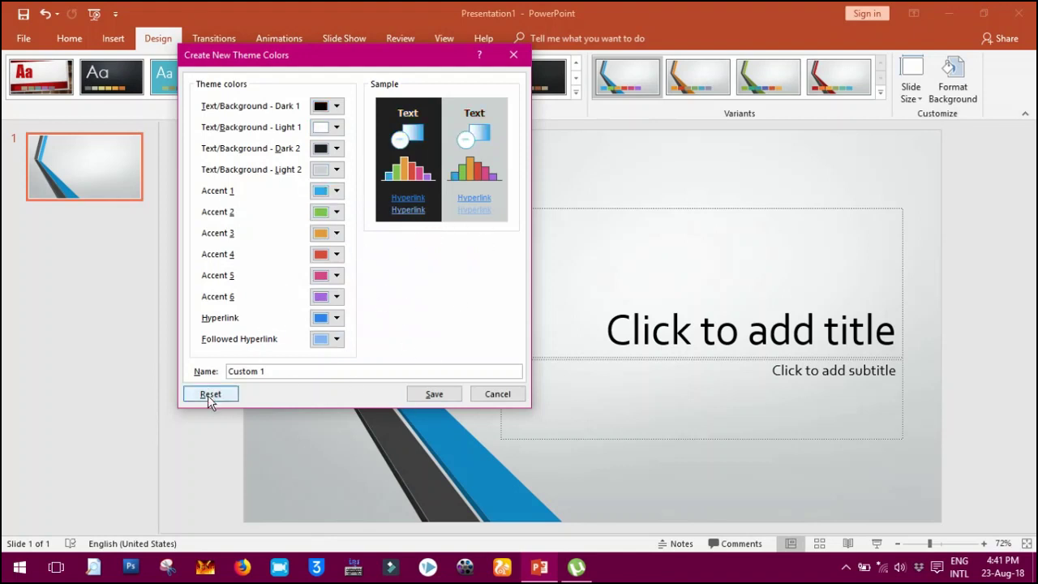
left_click_drag(284, 70, 430, 78)
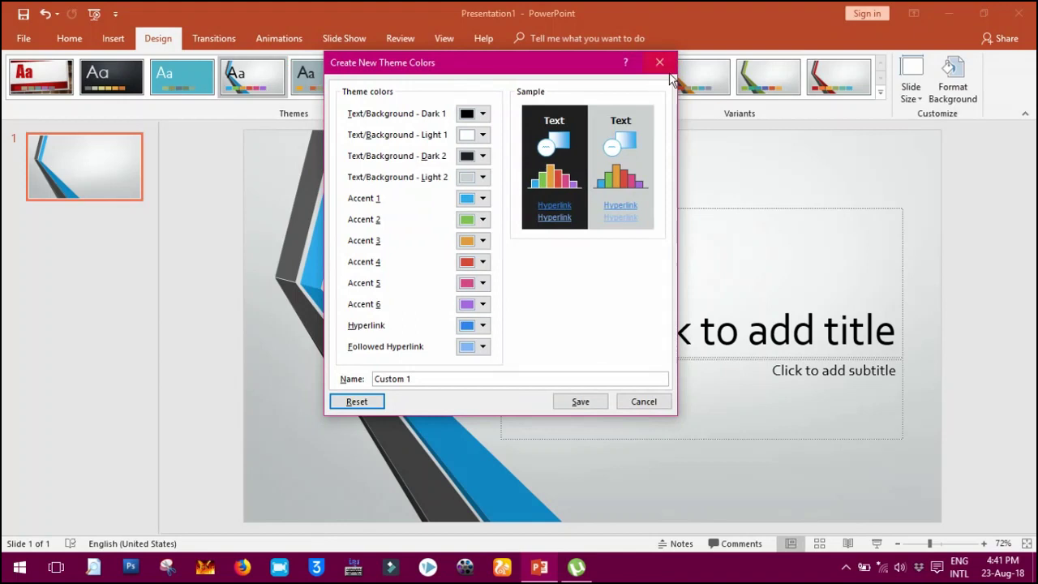
left_click(659, 63)
left_click(882, 95)
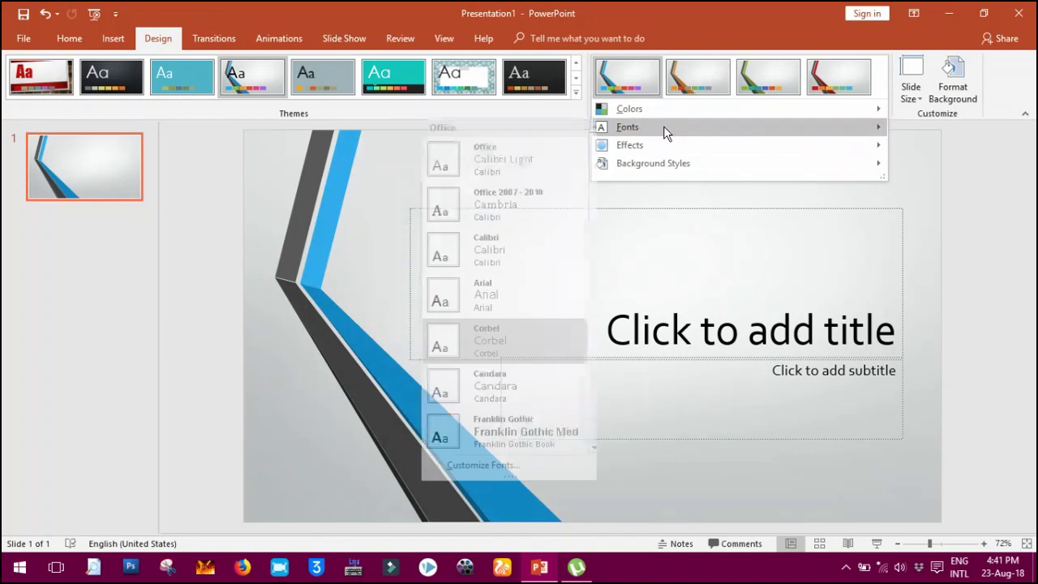
mouse_move(628, 127)
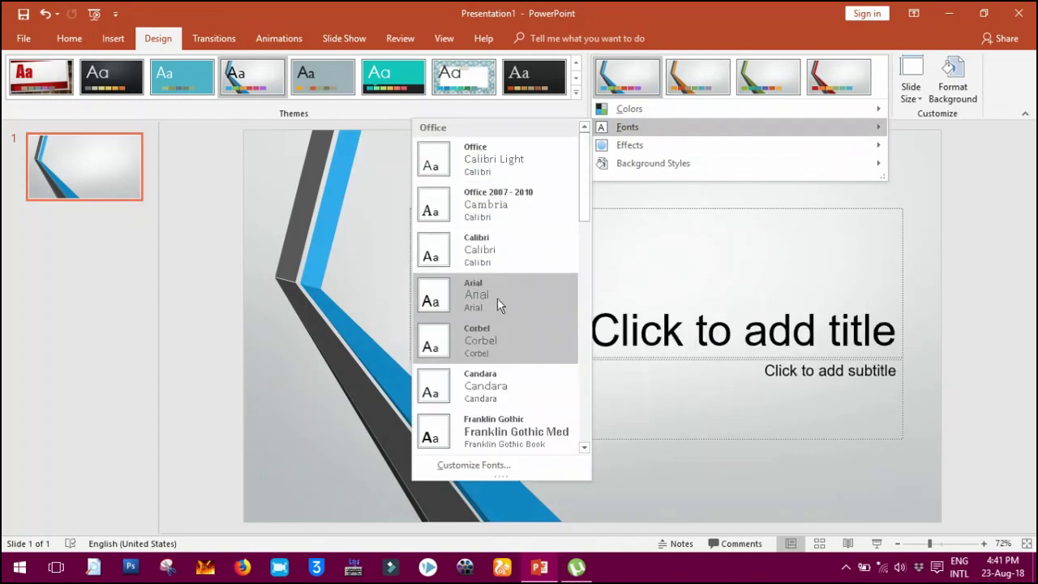
Step: Browse the theme font sets, then open Format Background from Background Styles
left_click_drag(586, 197, 572, 419)
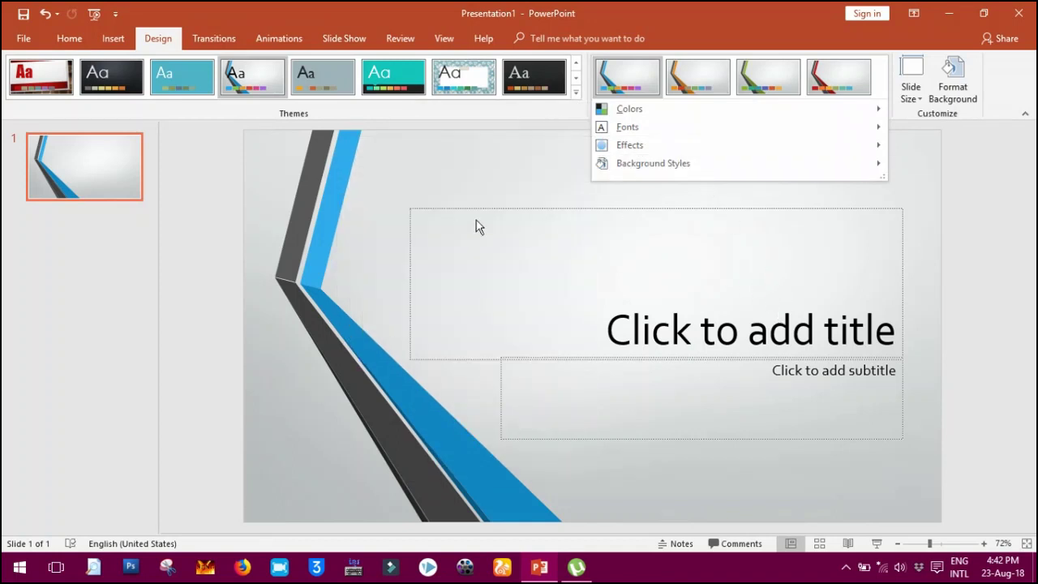
mouse_move(653, 164)
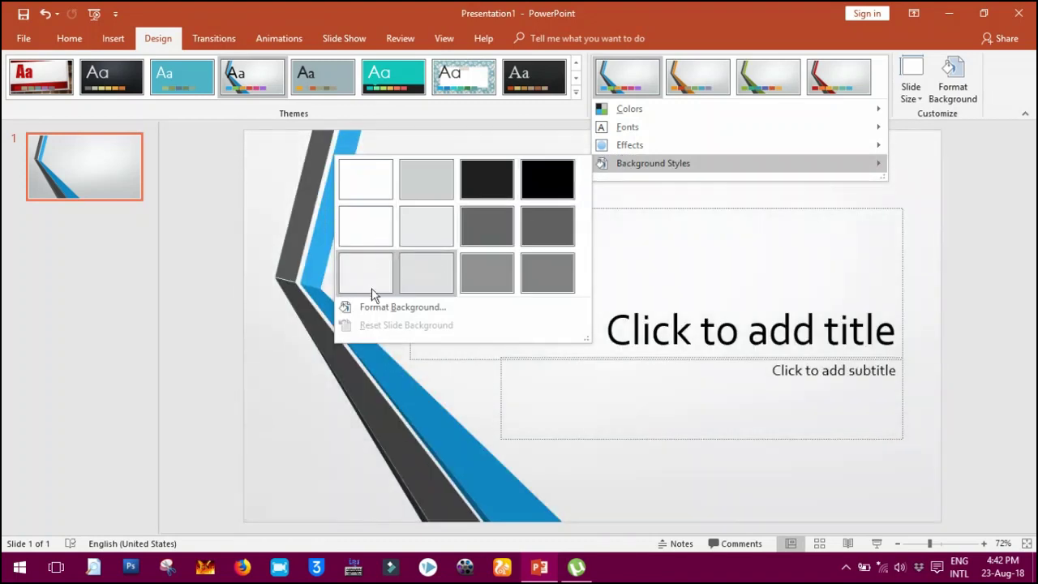
left_click(403, 308)
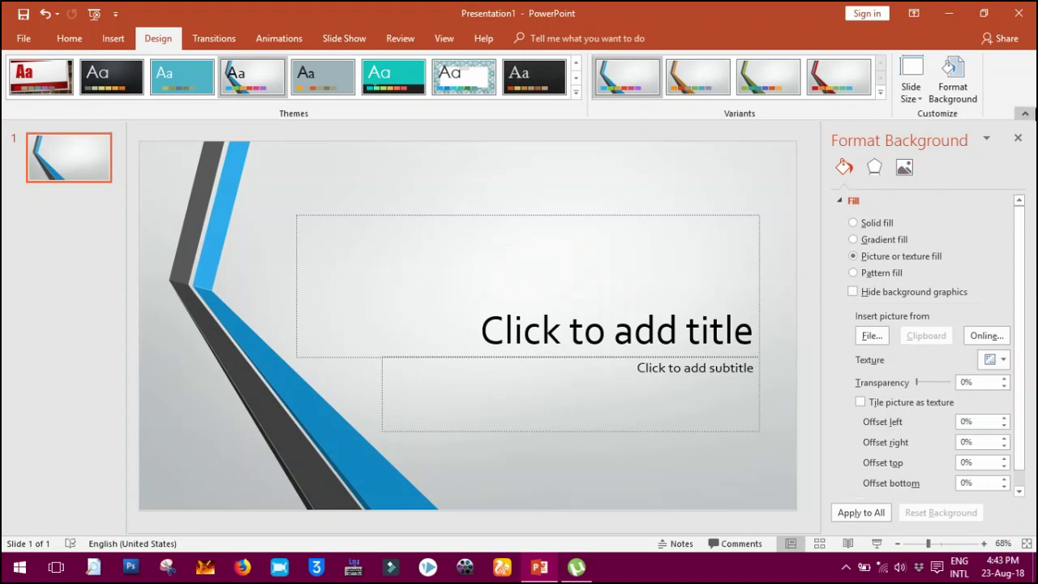
Step: Close the Format Background pane unchanged and reopen the Variants customisation options
left_click(1018, 139)
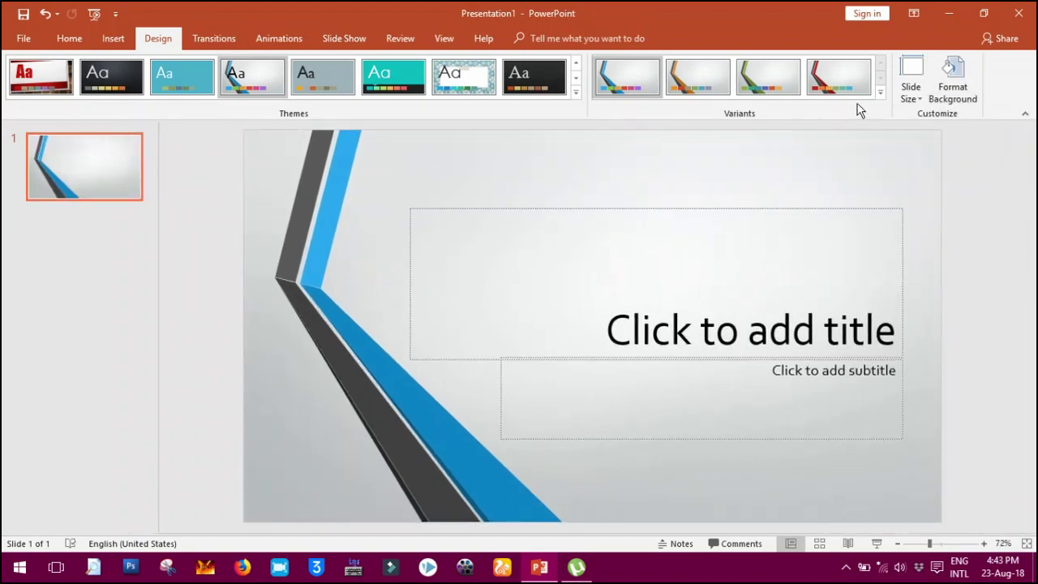
left_click(879, 92)
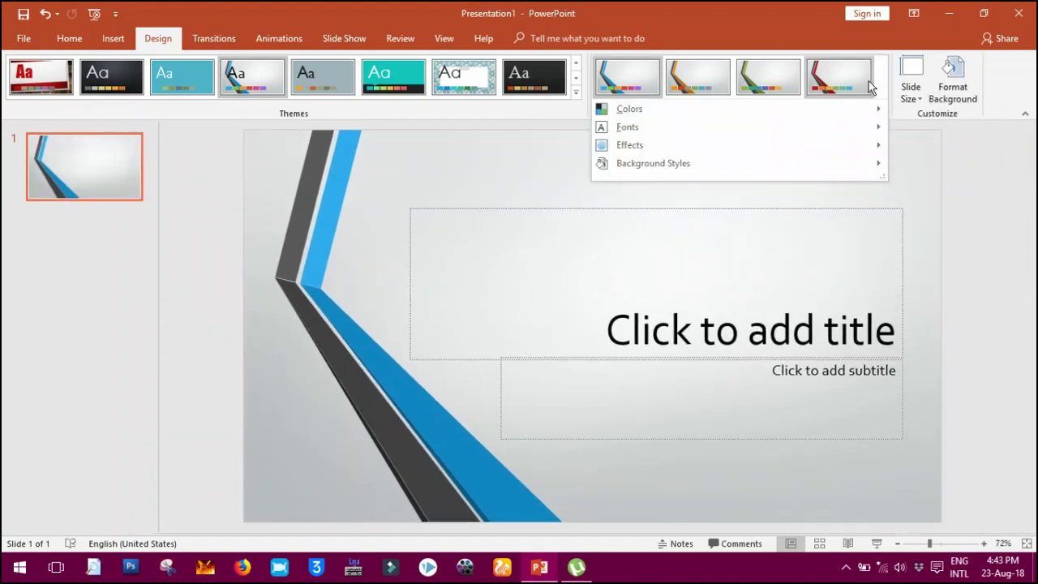
Step: Dismiss the Variants options and show the Slide Size choices
left_click(991, 123)
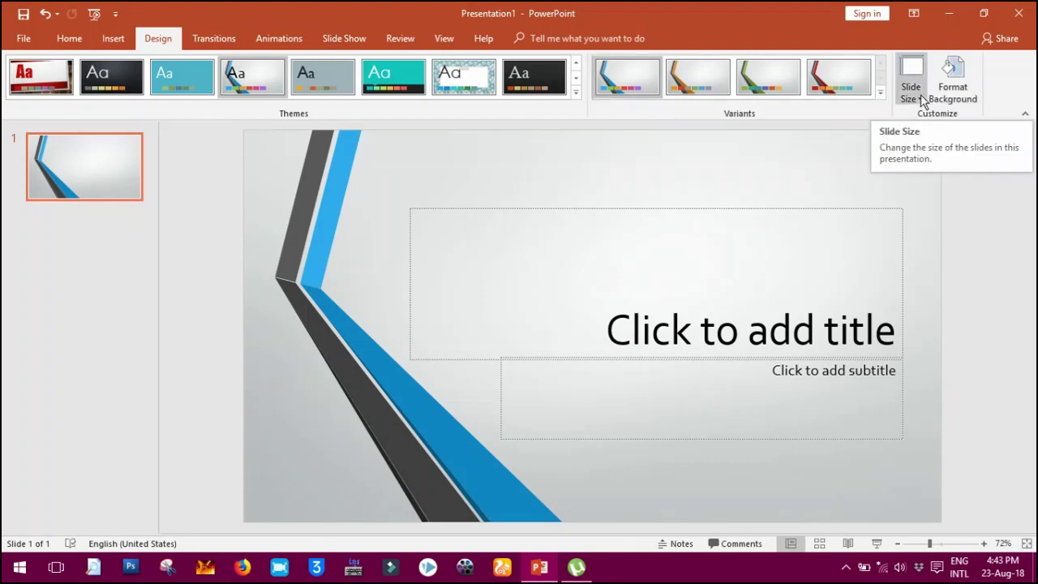
left_click(922, 99)
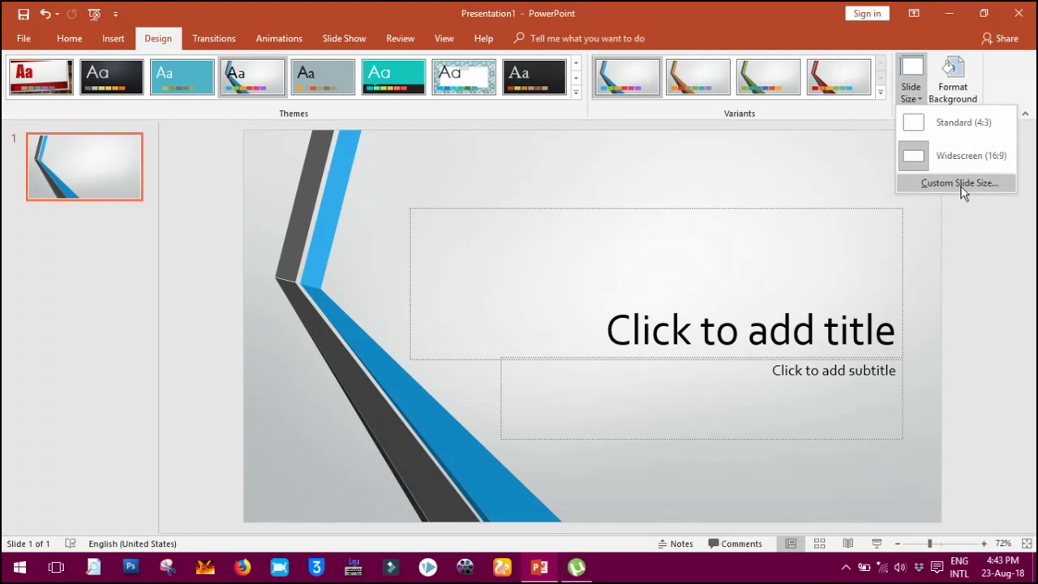
Step: Review the Custom Slide Size presets, then keep the slides at Widescreen (16:9)
left_click(963, 184)
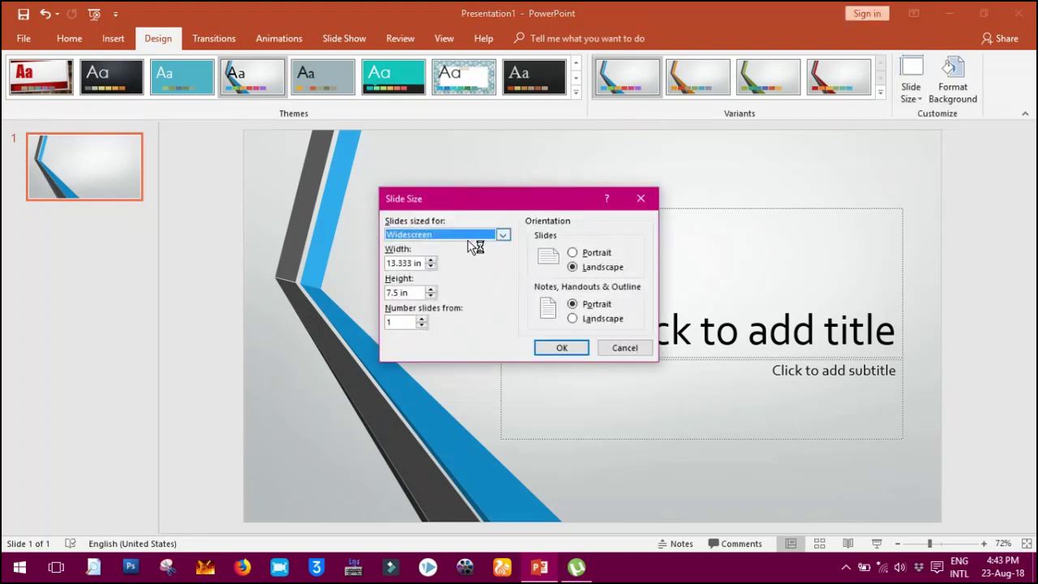
left_click(480, 237)
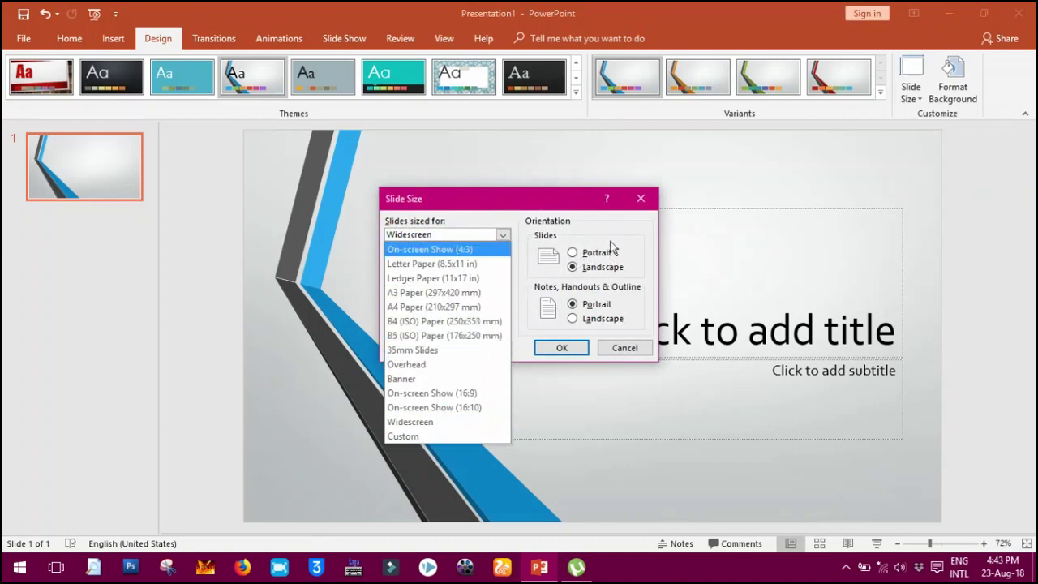
left_click(641, 199)
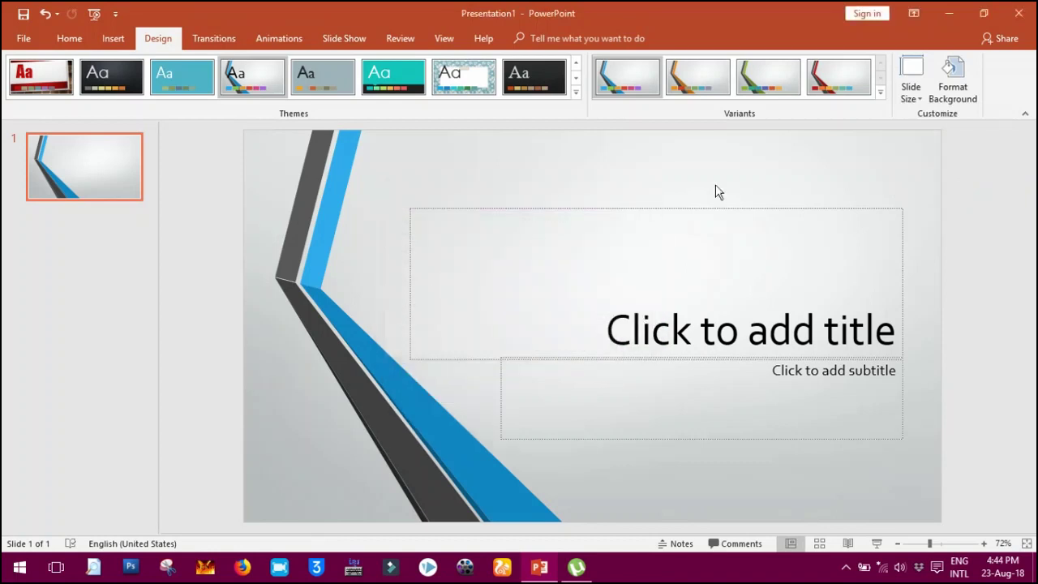
left_click(911, 91)
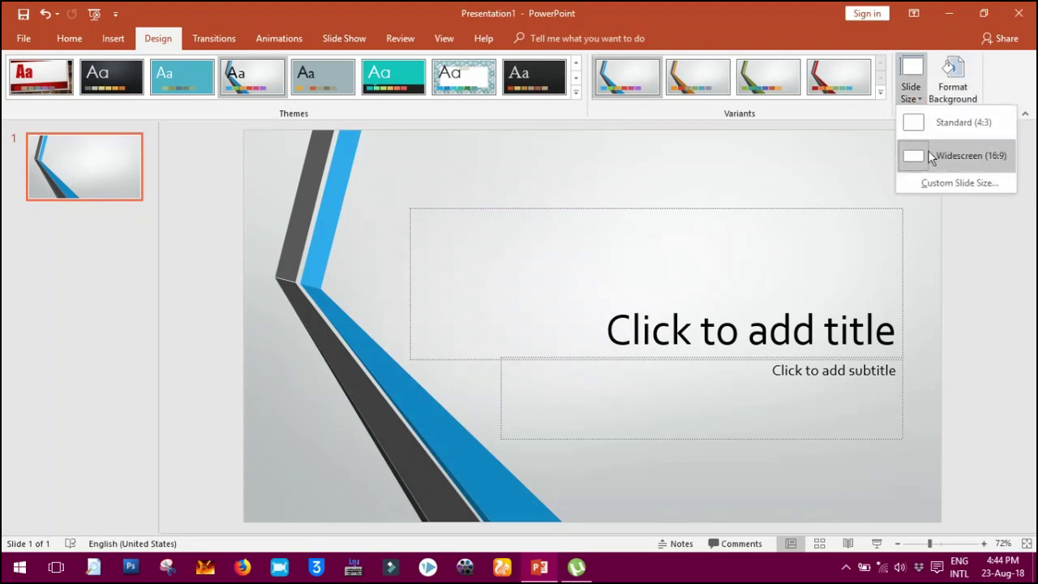
left_click(946, 91)
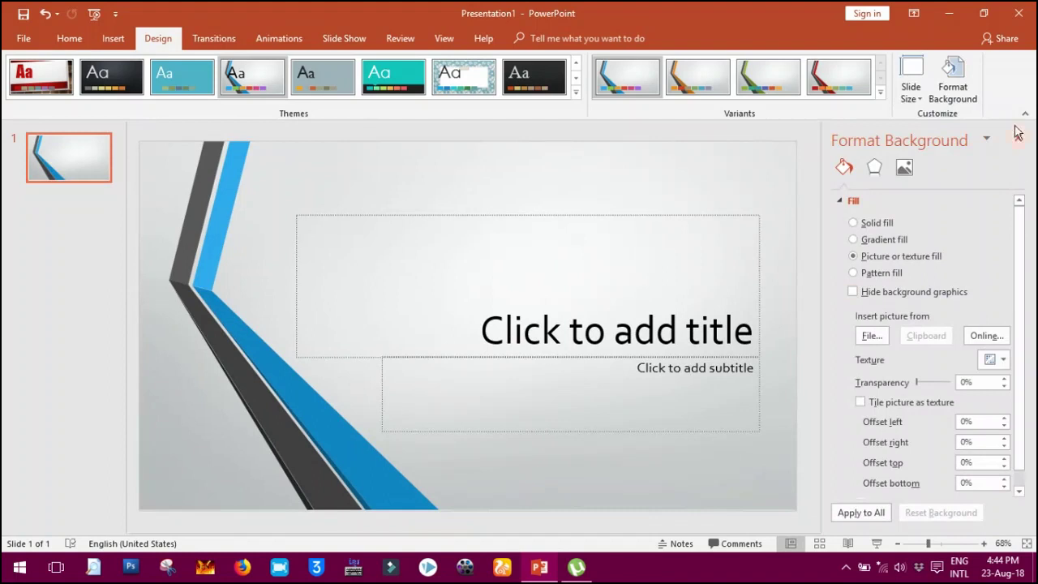
left_click(961, 75)
left_click(576, 91)
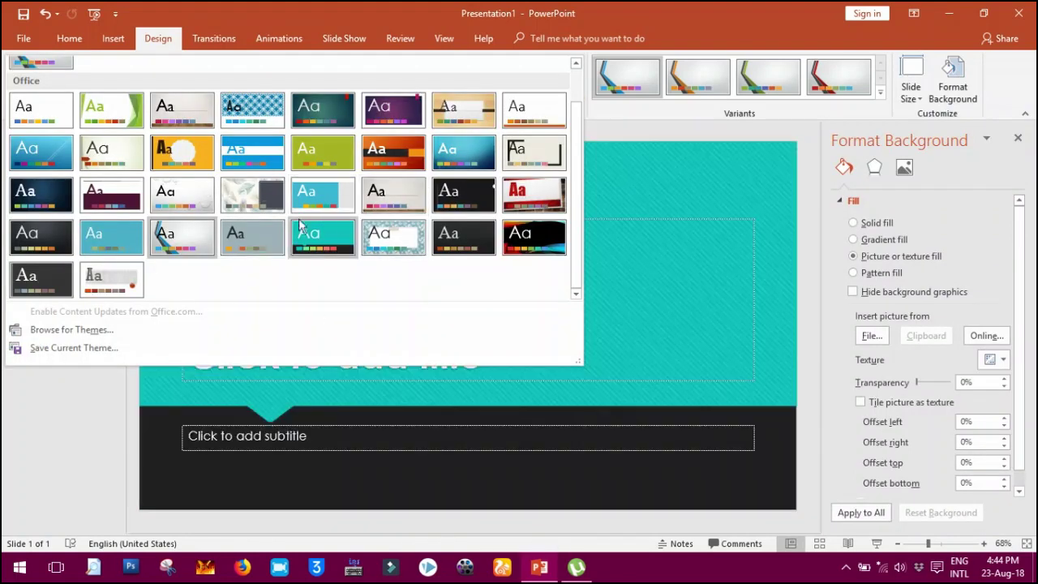
left_click(649, 116)
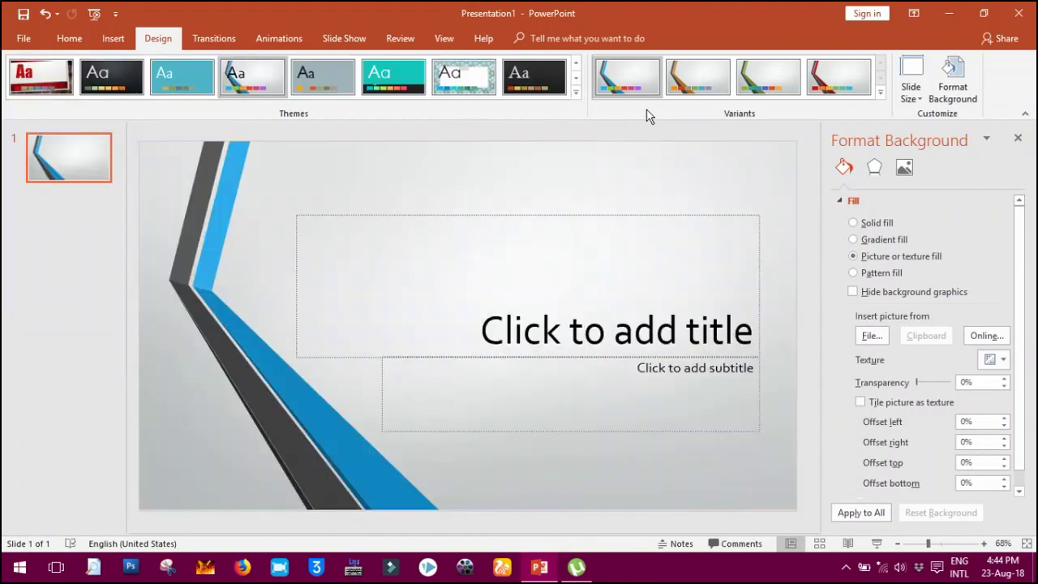